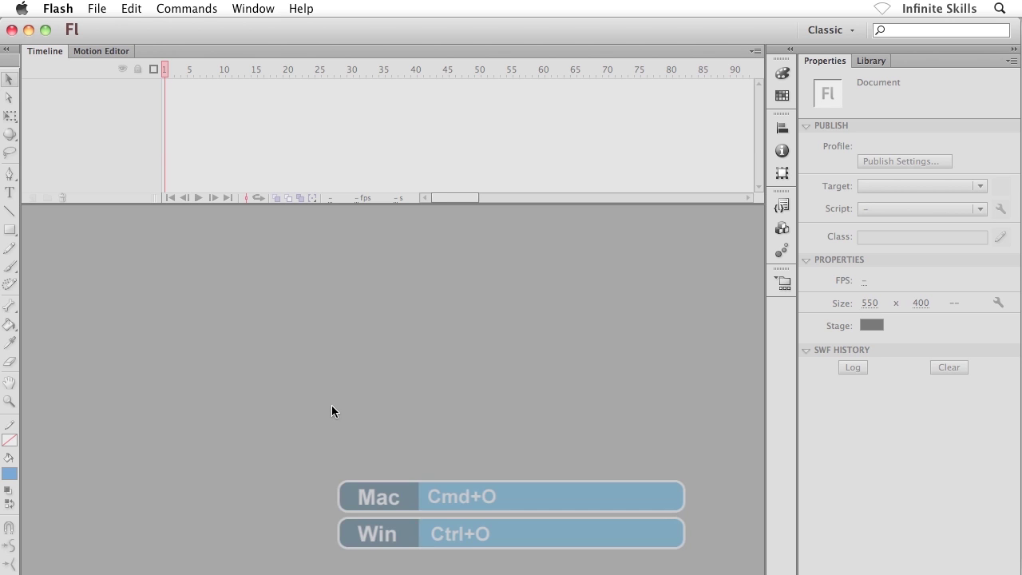
Open Wheels.fla from the Project Files list
key(super+o)
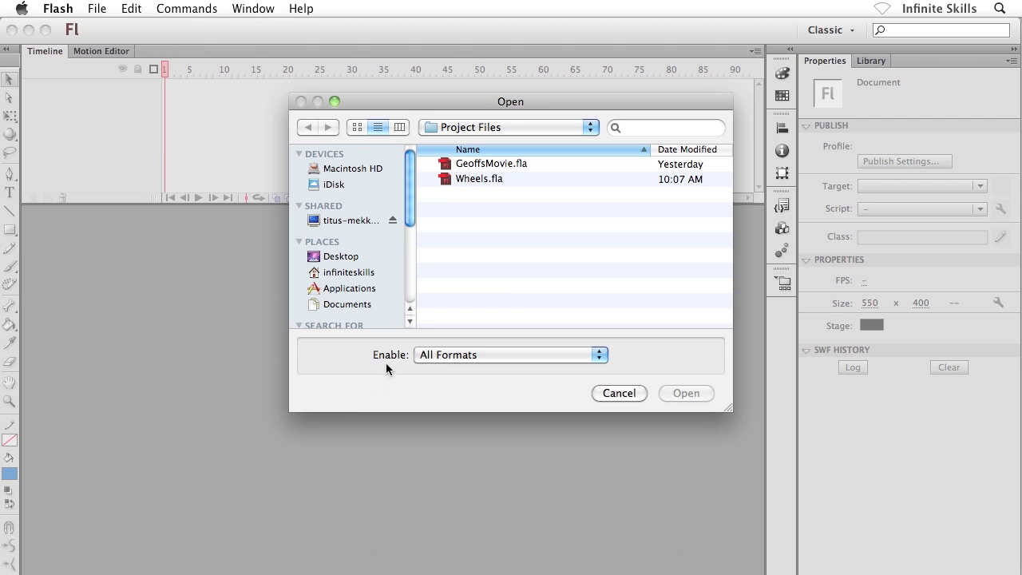
click(444, 181)
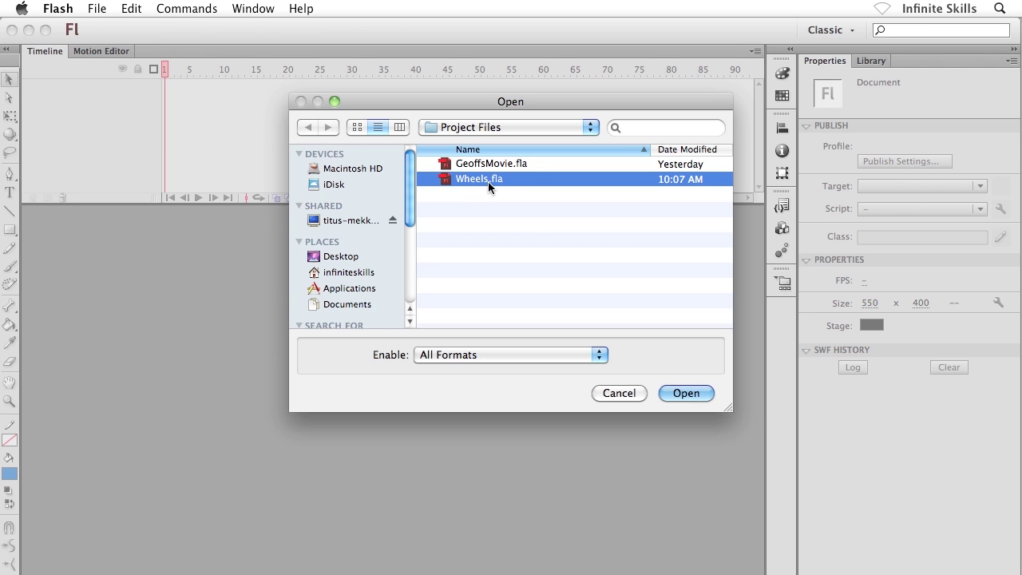
click(677, 394)
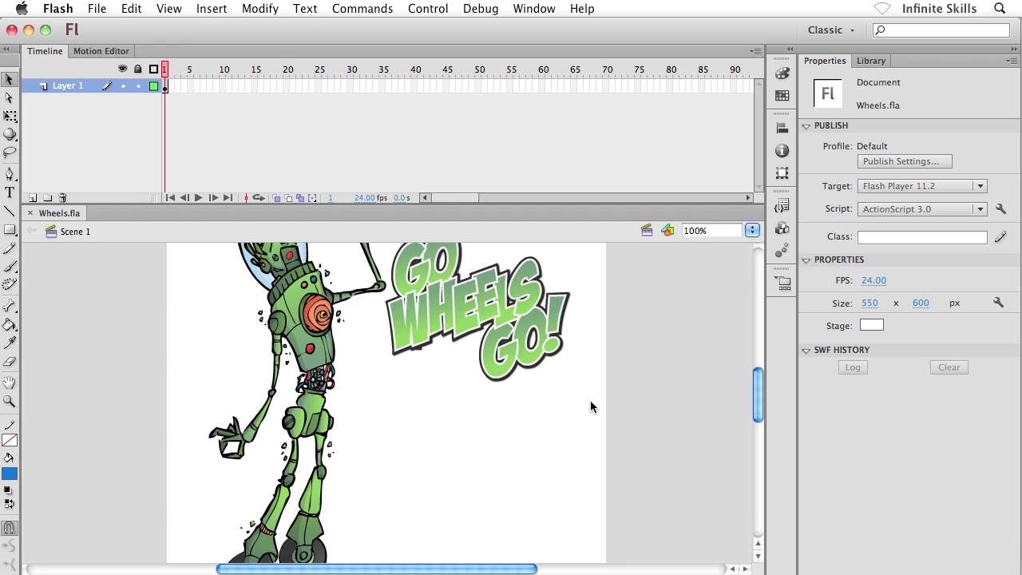
Scroll up to reveal the robot's helmet and paper plane, and select the magnification field
scroll(500, 412, up, 3)
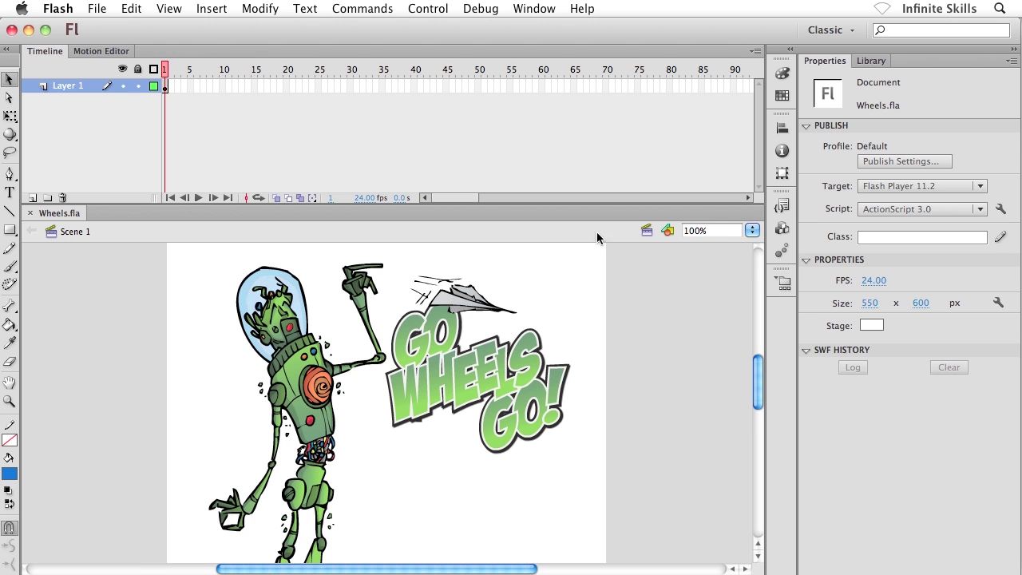
click(707, 232)
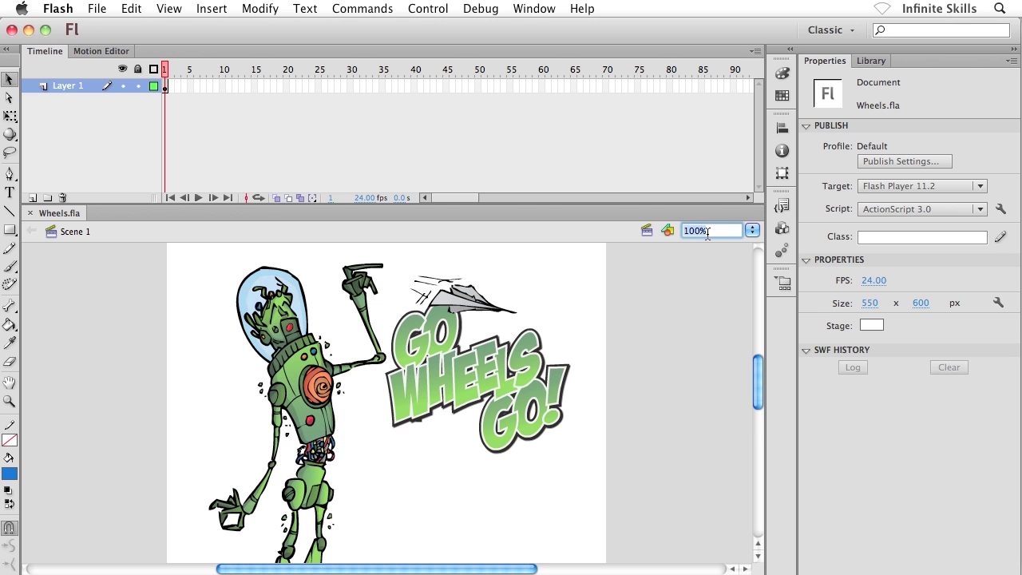
Magnify the stage to 200%, then 800%, from the zoom presets
click(754, 230)
click(754, 231)
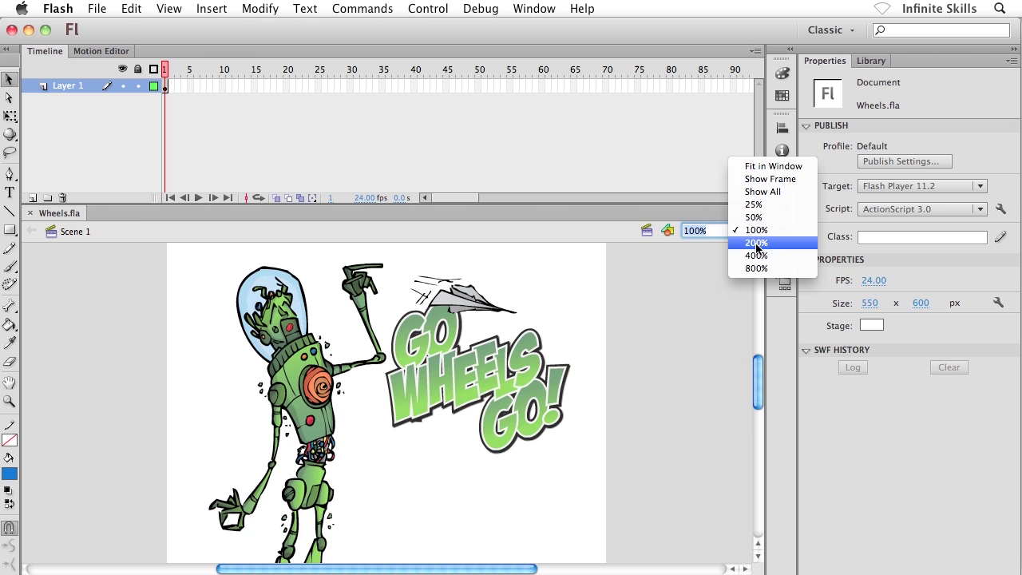
click(756, 247)
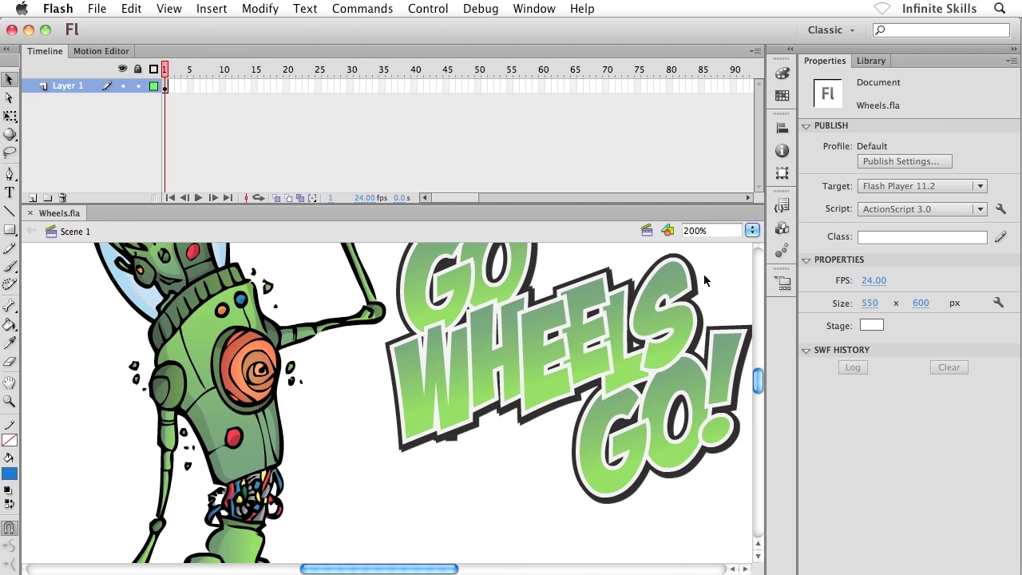
click(752, 231)
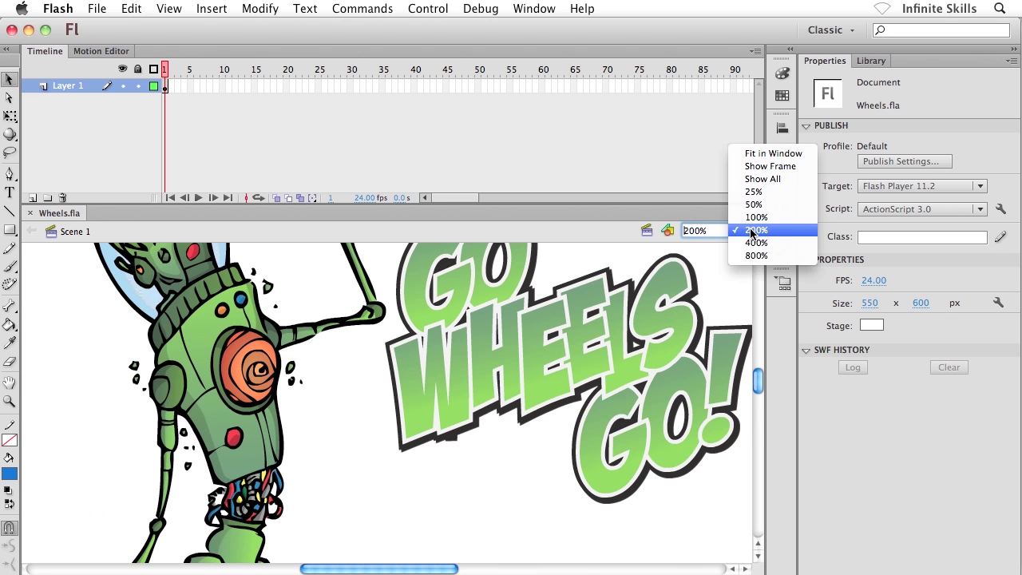
click(755, 256)
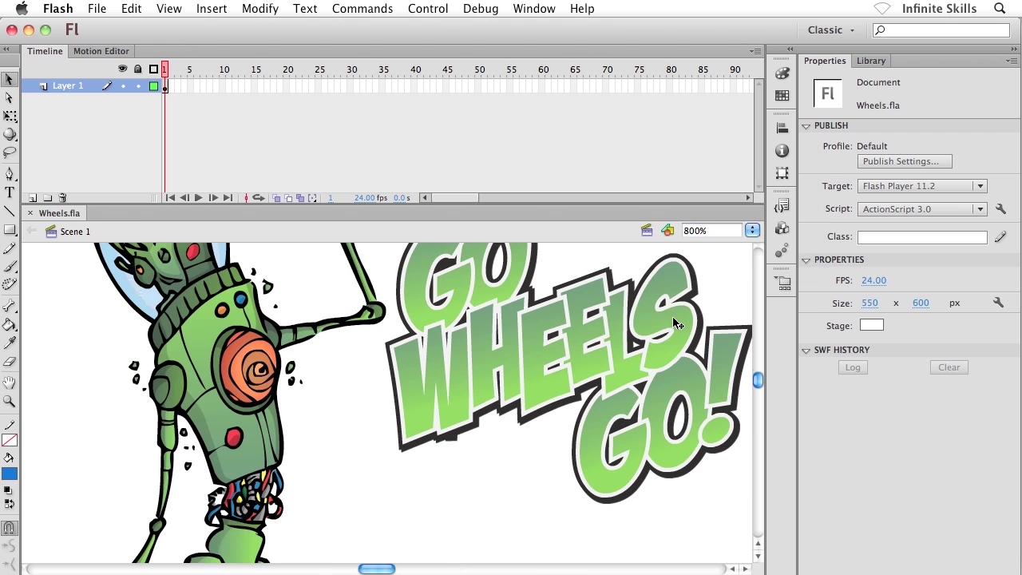
Step the preset zoom back down through 400% and 50% to 25%
click(752, 231)
click(754, 218)
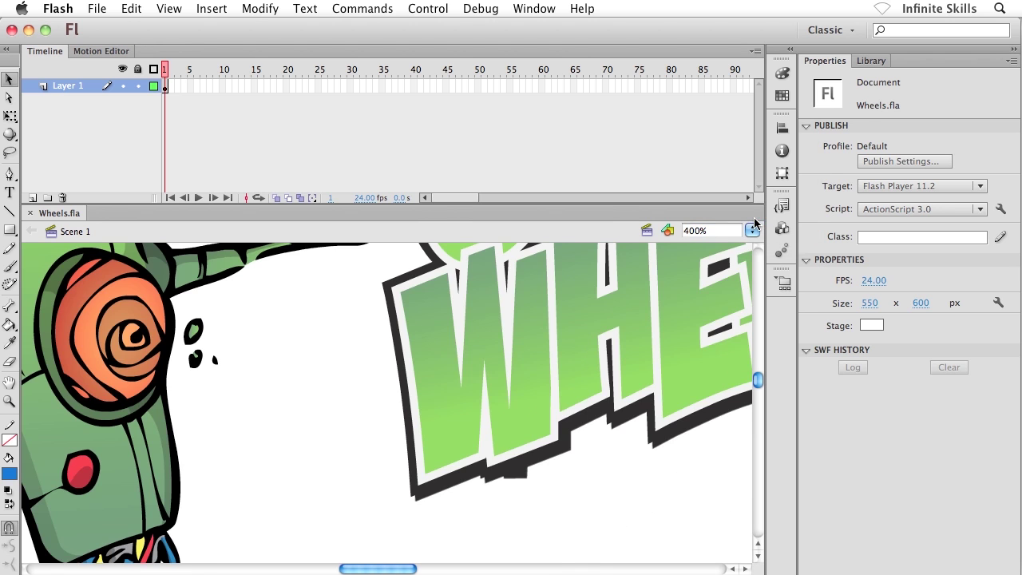
click(752, 230)
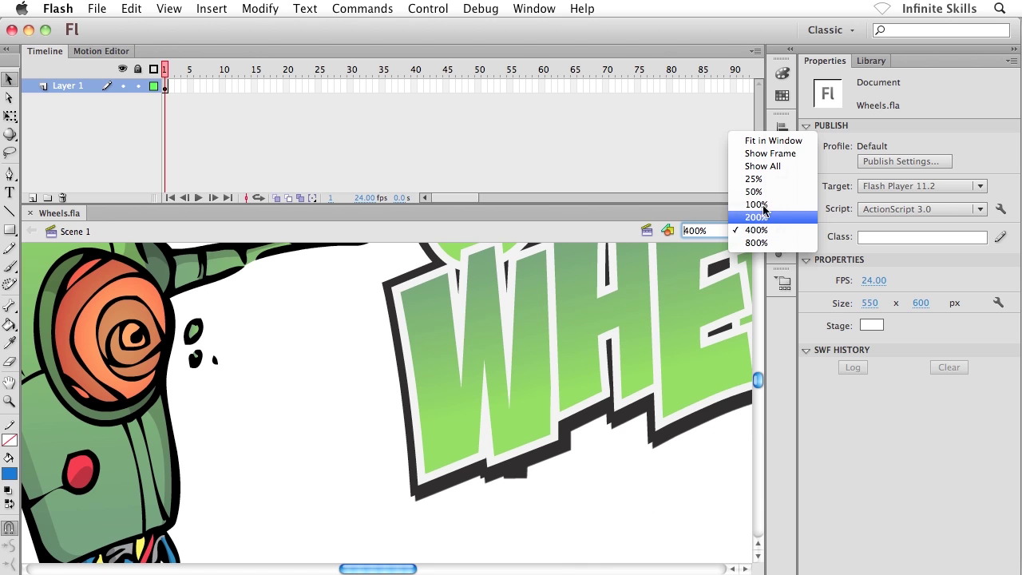
click(754, 192)
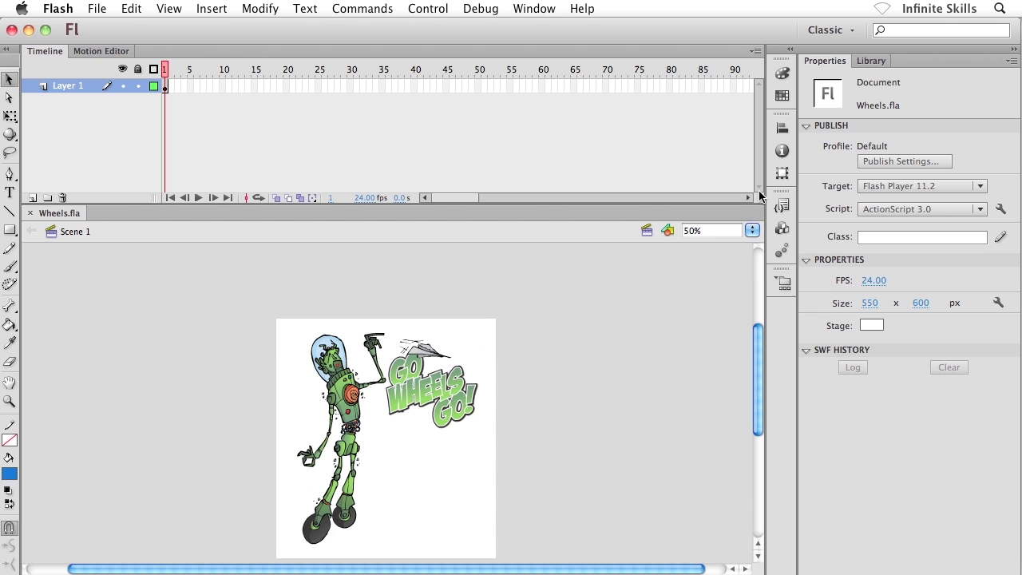
click(752, 230)
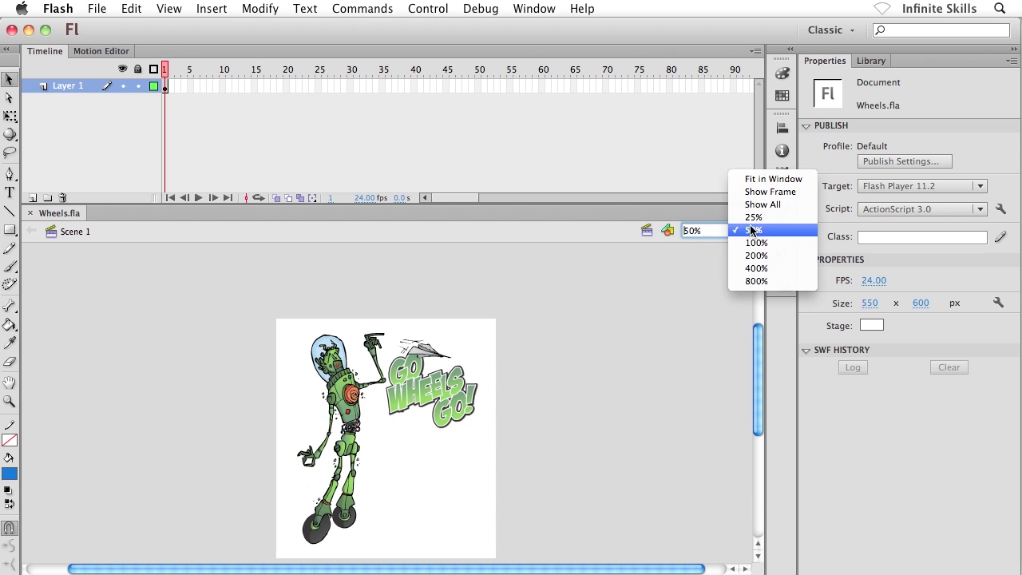
click(753, 218)
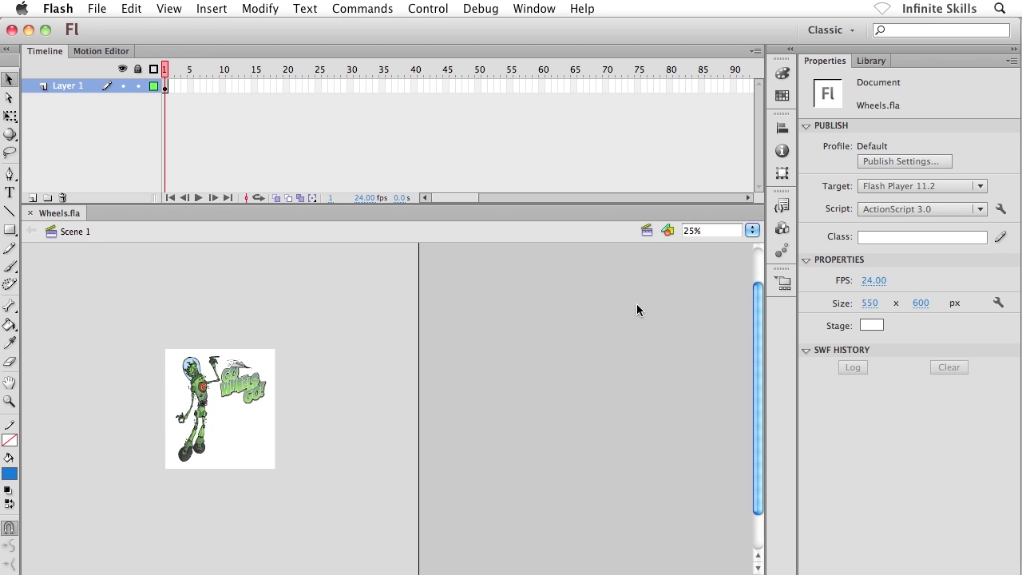
Cycle the zoom through Fit in Window and Show Frame, ending on Show All at 73%
click(752, 231)
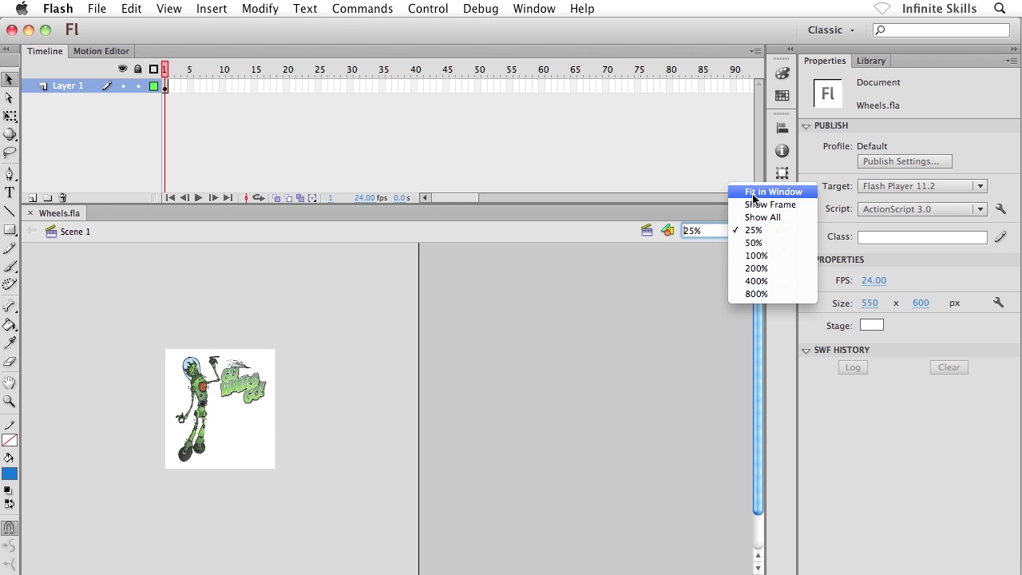
click(753, 193)
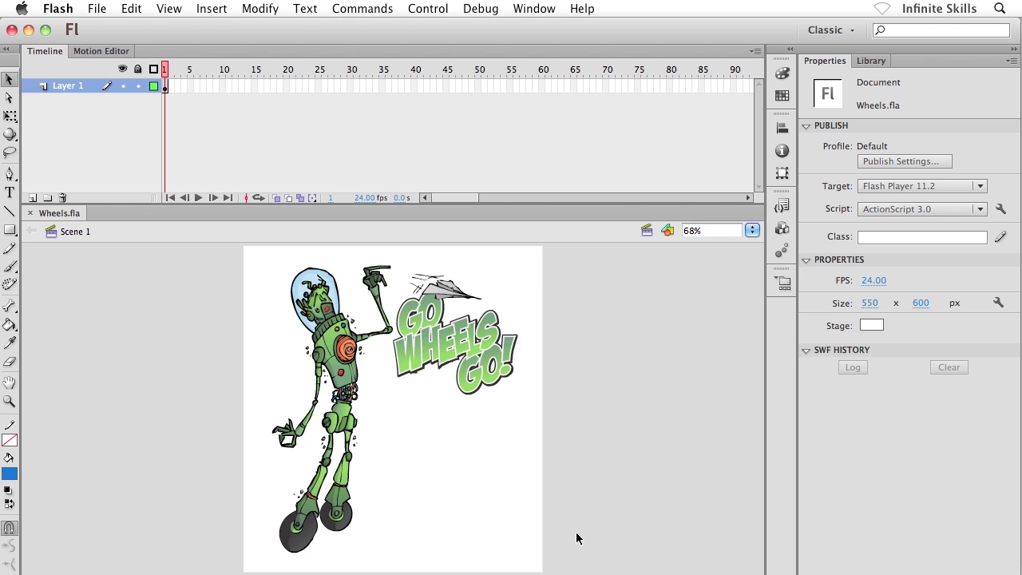
click(752, 231)
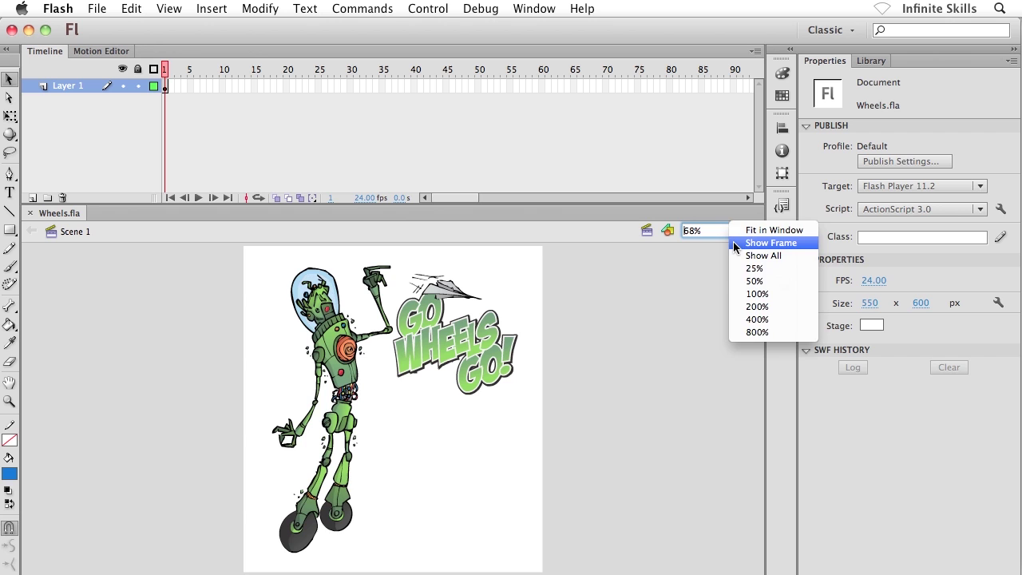
click(736, 244)
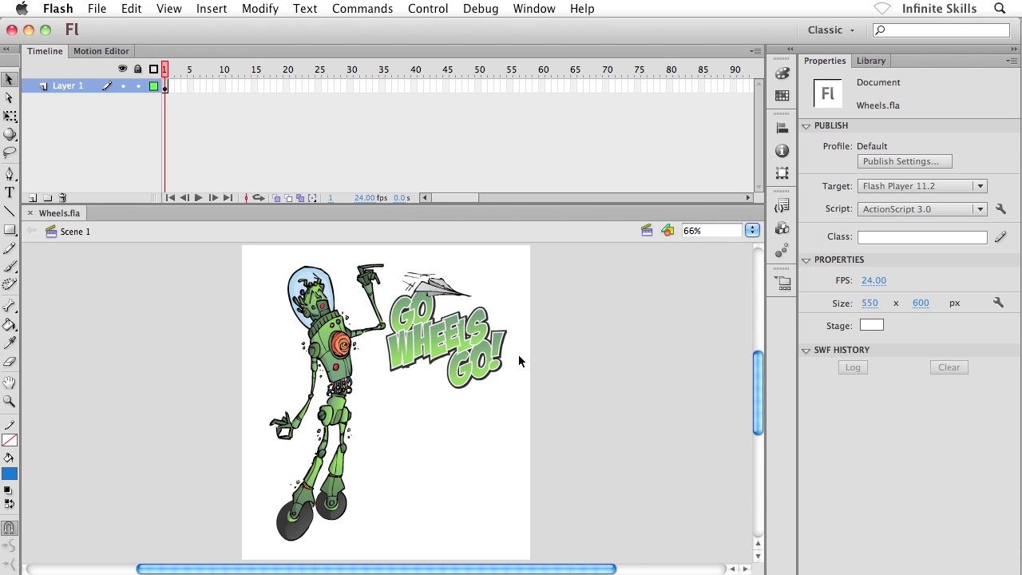
click(751, 232)
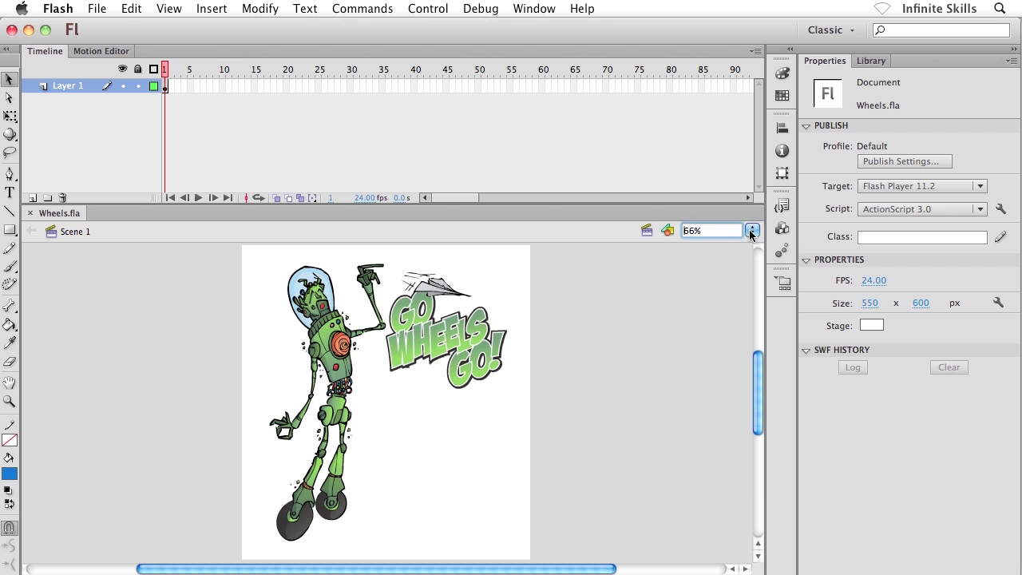
click(746, 256)
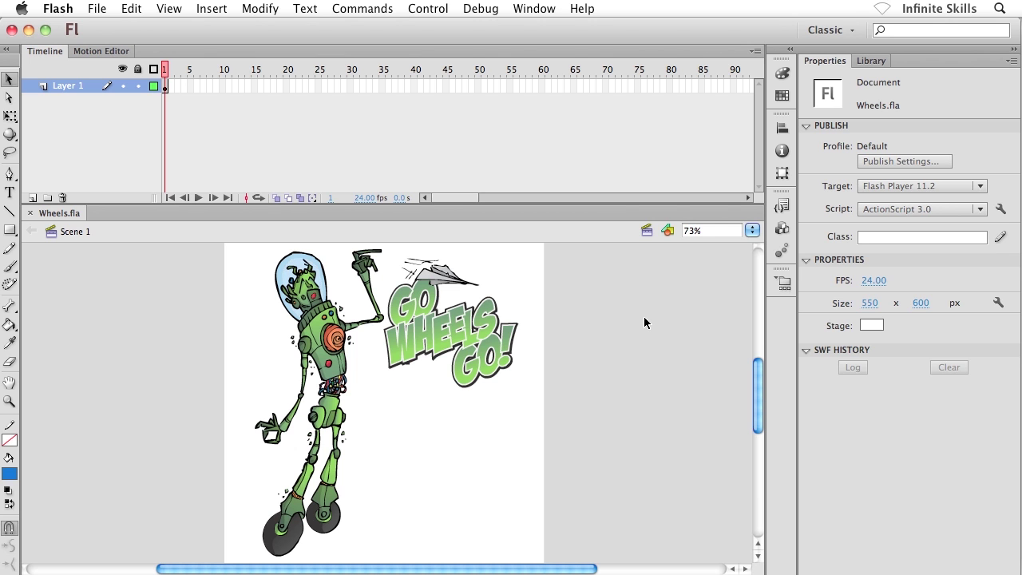
Enter custom magnifications of 45% and then 115% in the zoom field
click(752, 231)
click(693, 277)
key(Return)
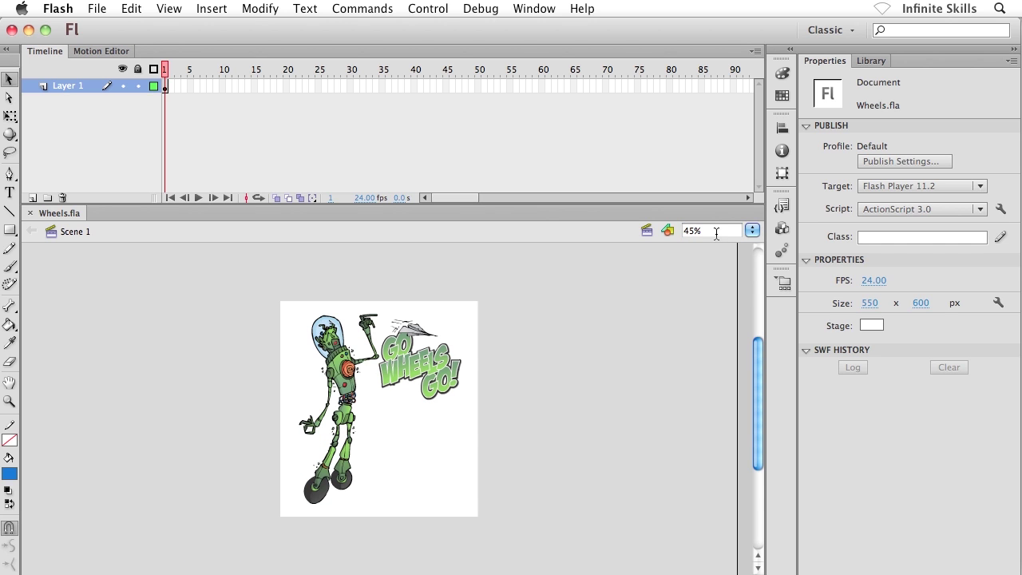
click(716, 232)
text(1)
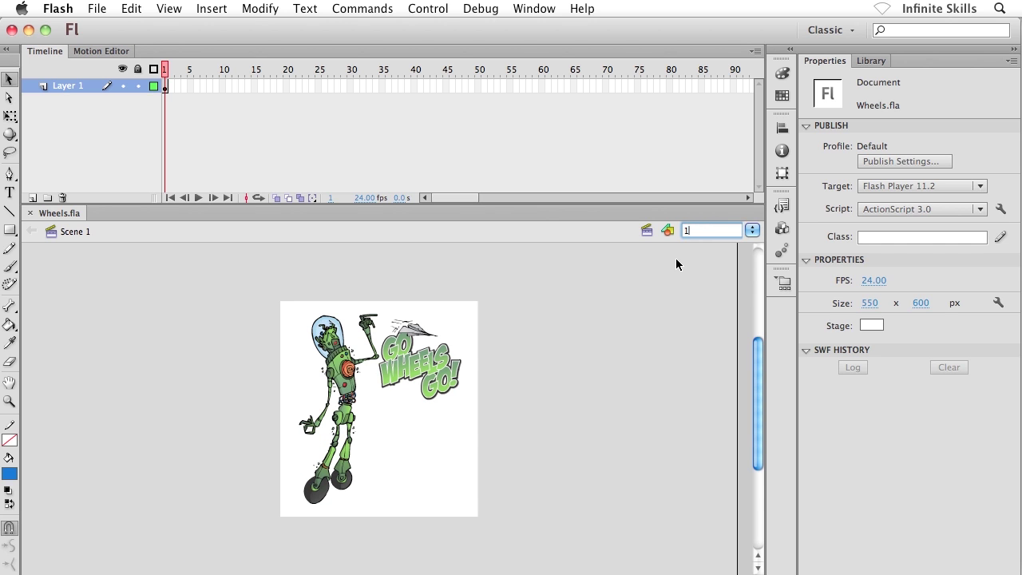
text(15)
key(Return)
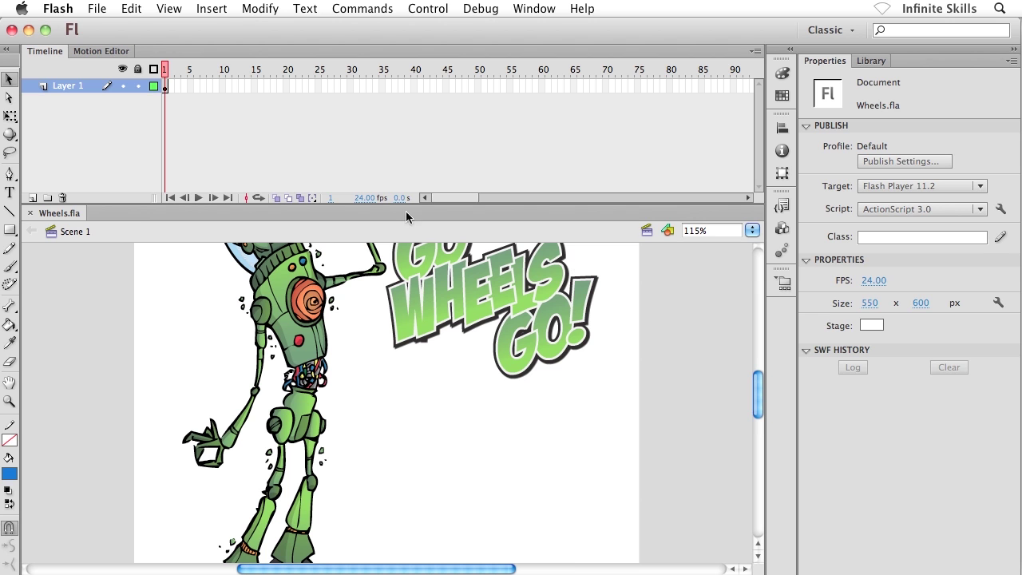
Zoom in twice with View > Zoom In, to 230% and then 460%
click(170, 10)
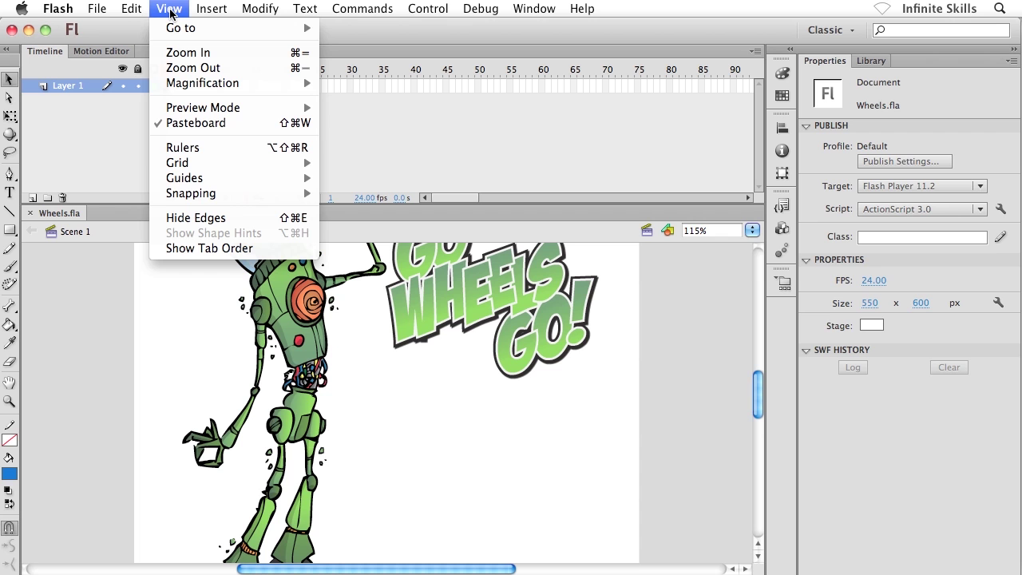
click(183, 53)
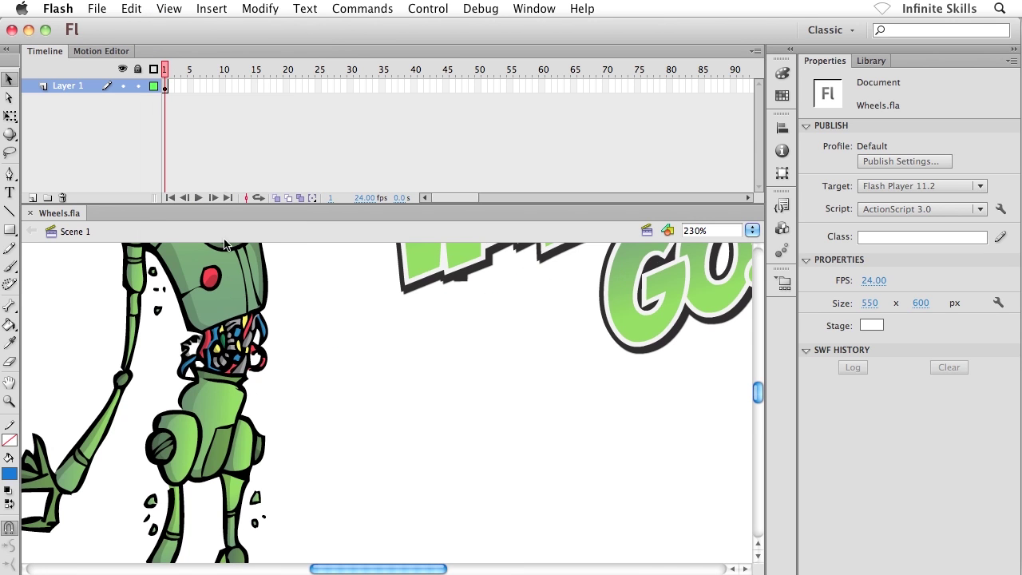
click(170, 9)
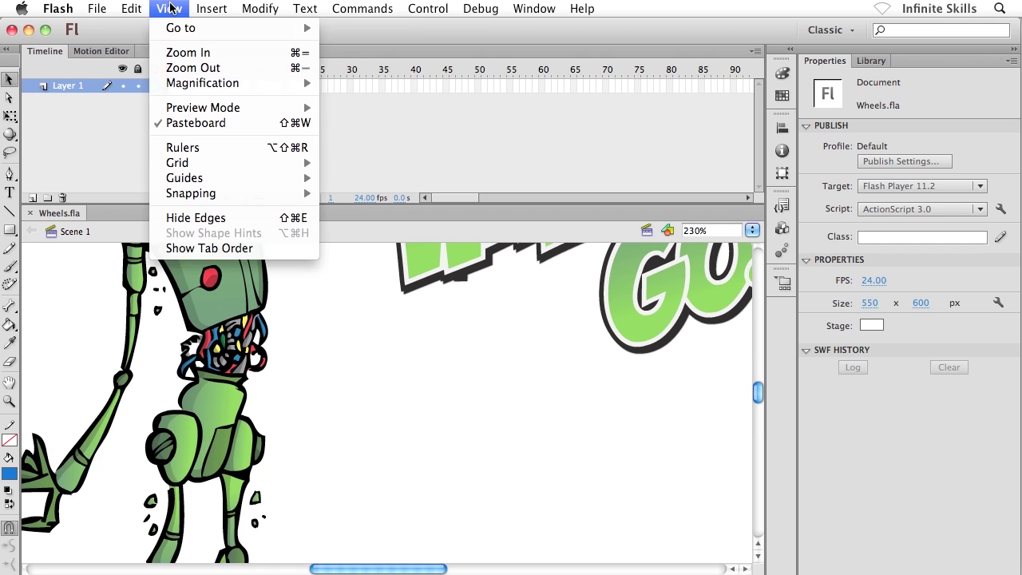
click(169, 55)
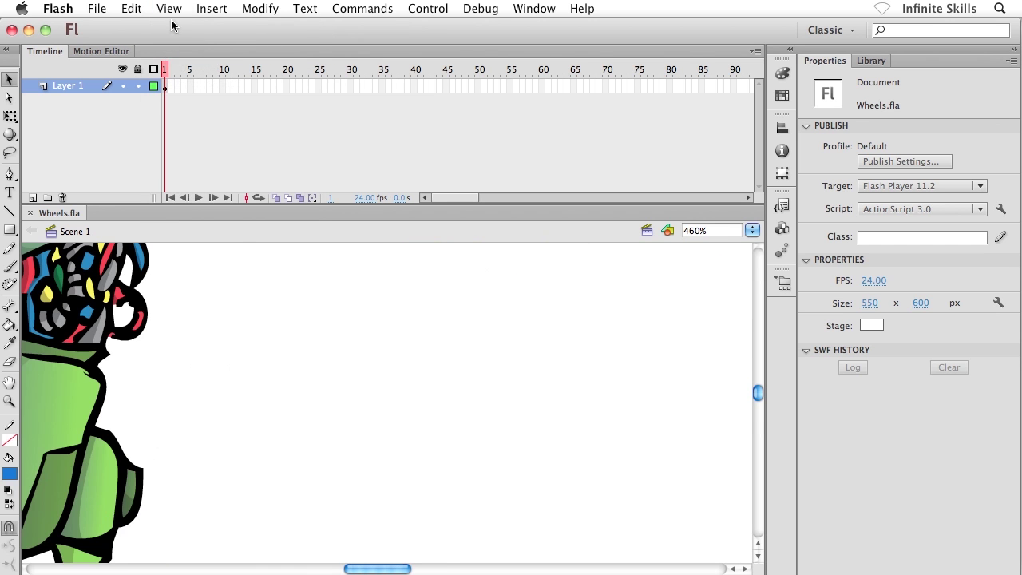
Zoom out three times with View > Zoom Out, through 230% and 115% to 57%
click(169, 9)
click(172, 70)
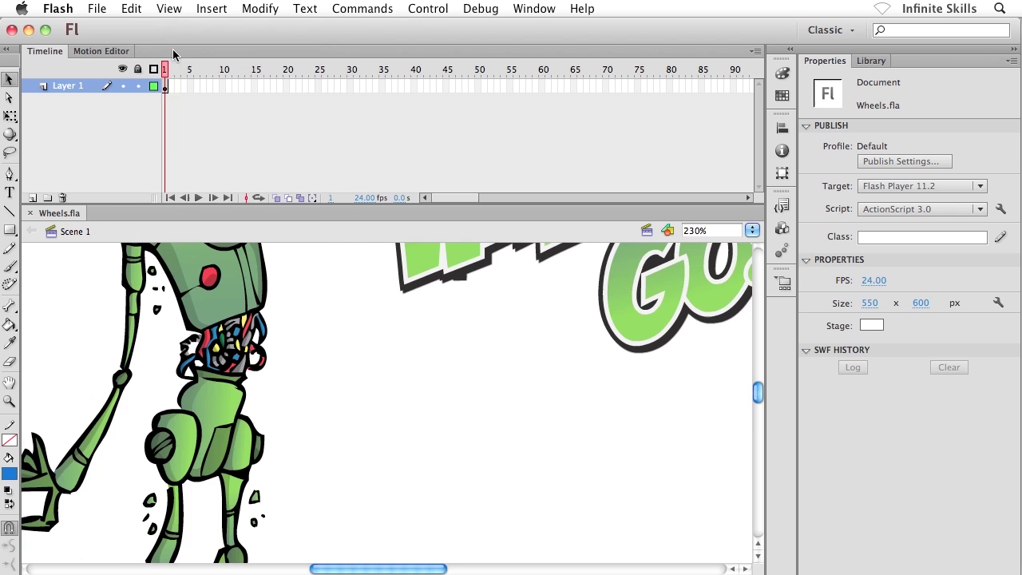
click(169, 9)
click(175, 71)
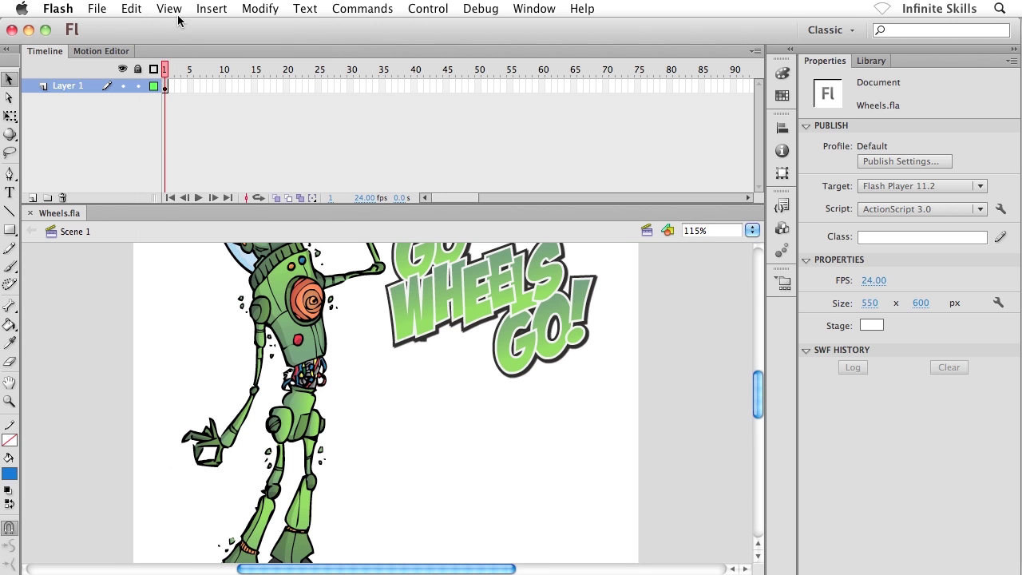
click(170, 10)
click(170, 70)
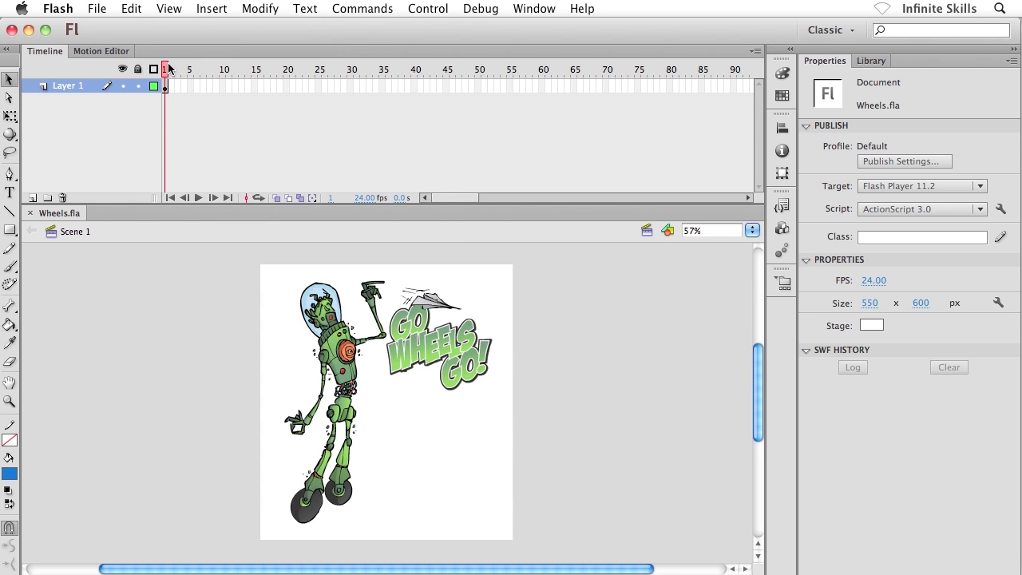
Choose 200% from the View > Magnification submenu
click(170, 9)
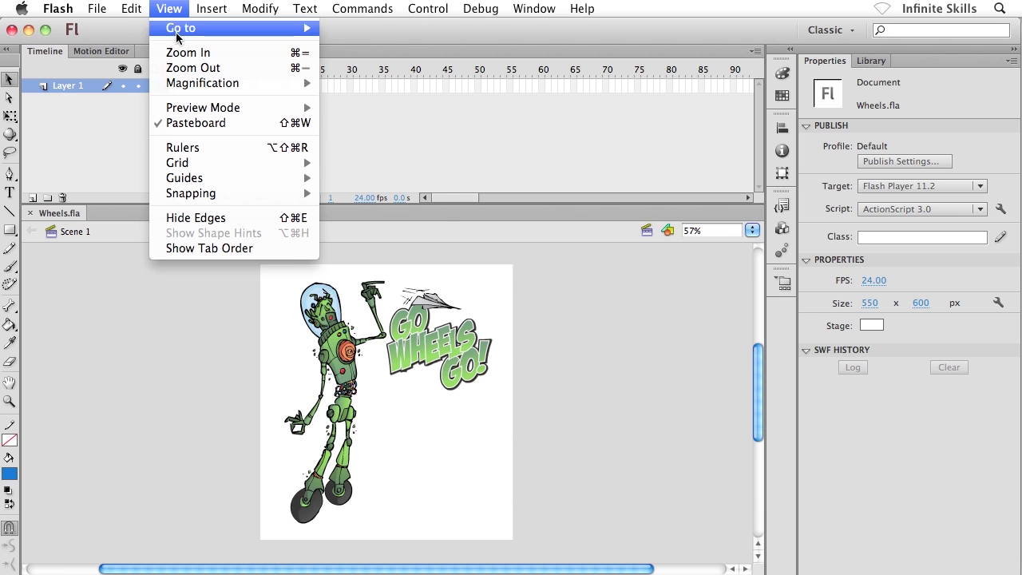
mouse_move(171, 85)
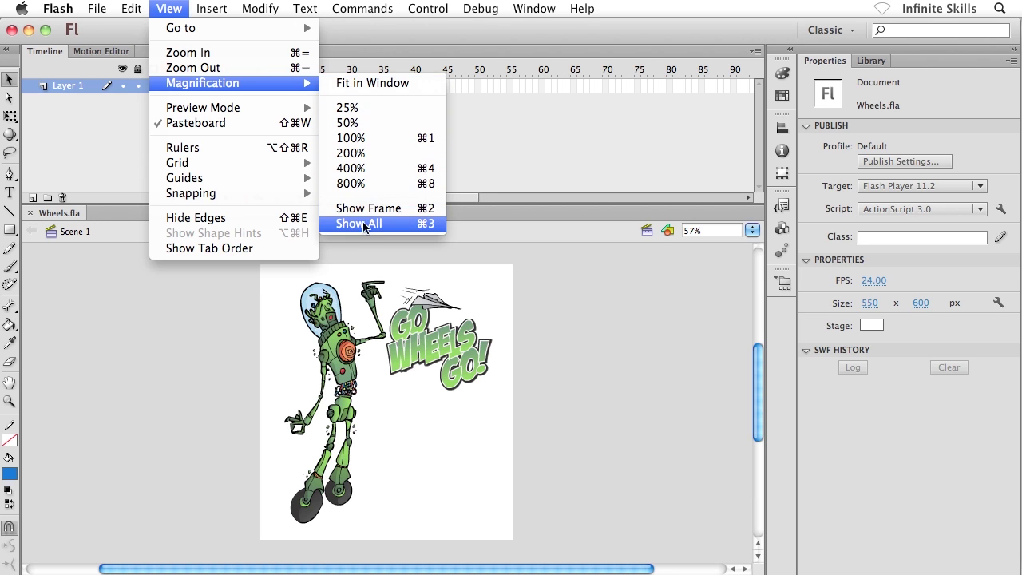
click(372, 163)
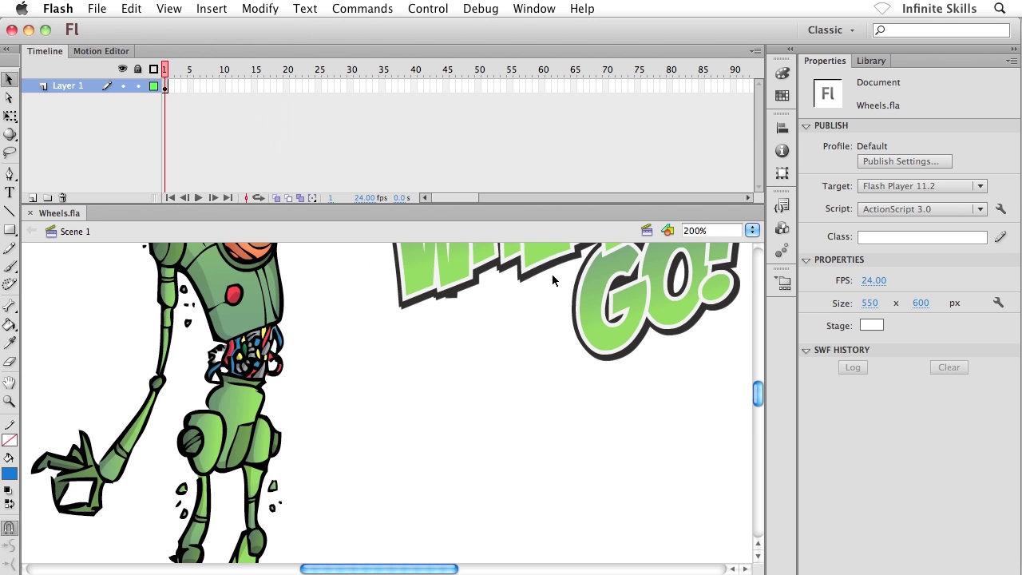
Enter 100 in the zoom box to view the stage at 100%
click(716, 233)
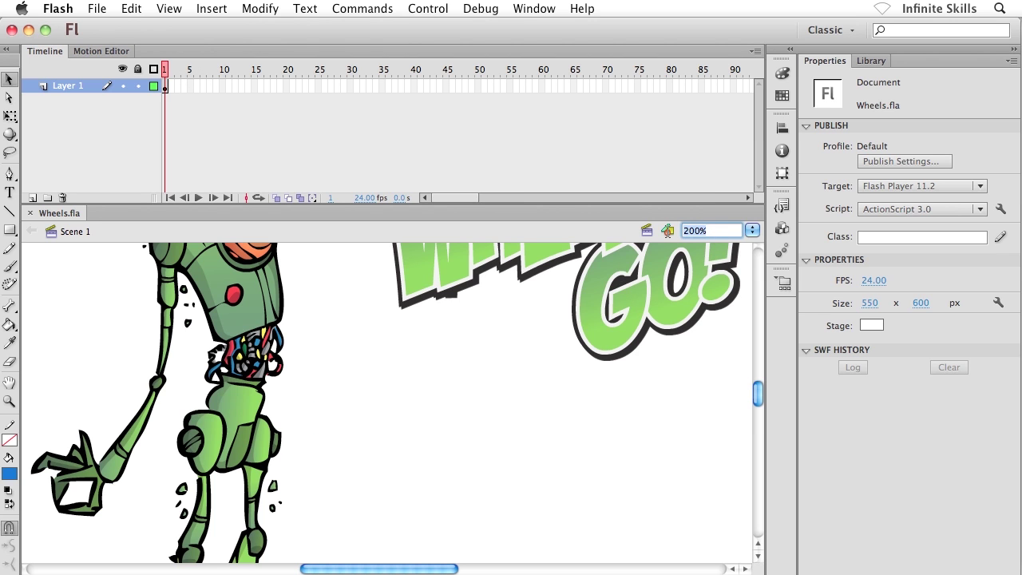
text(100)
key(Return)
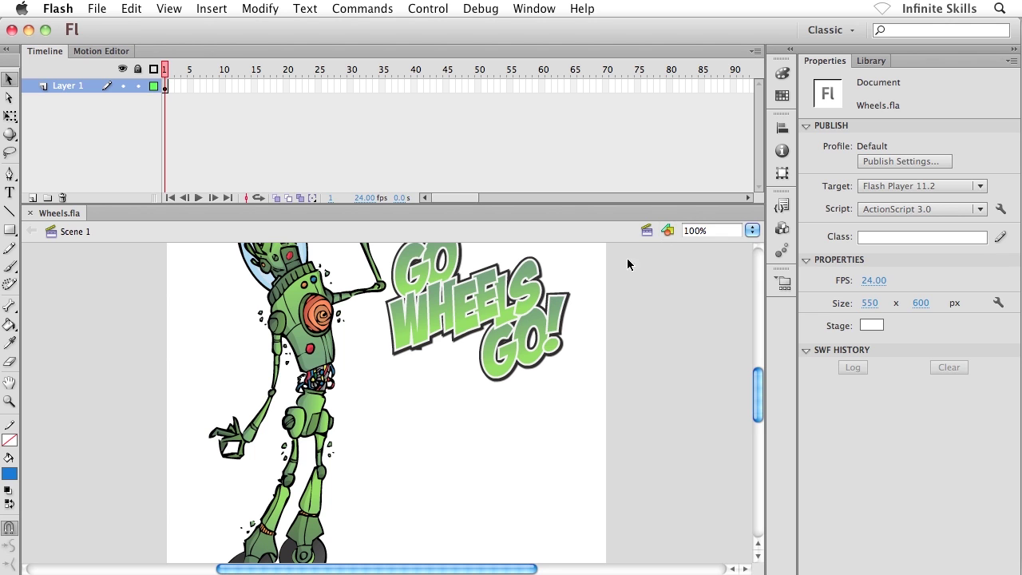
Scroll the stage up six notches to show the helmet and paper plane
scroll(508, 391, up, 3)
scroll(508, 391, up, 2)
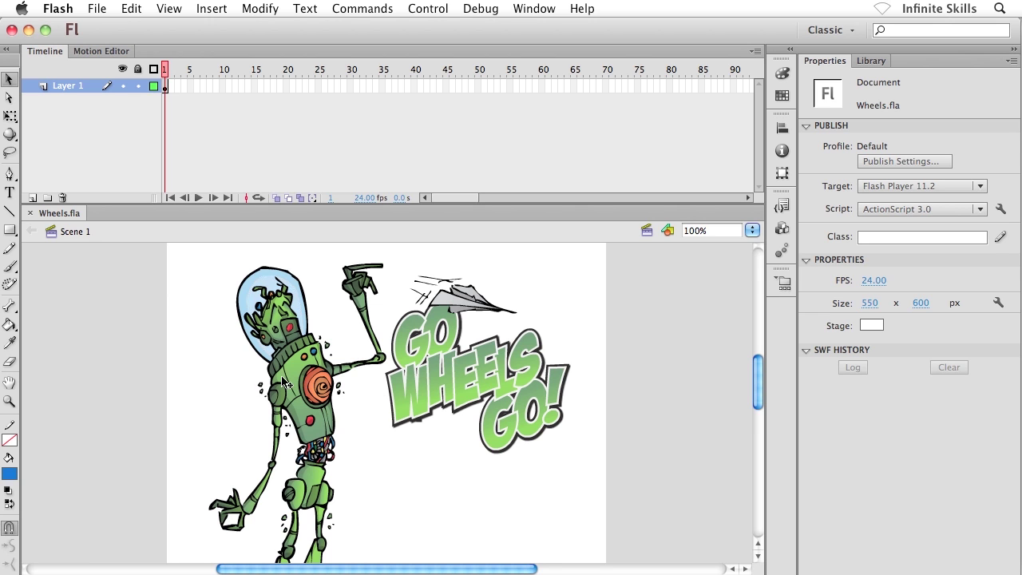
Select the Zoom tool (Z) in the Tools panel
click(8, 403)
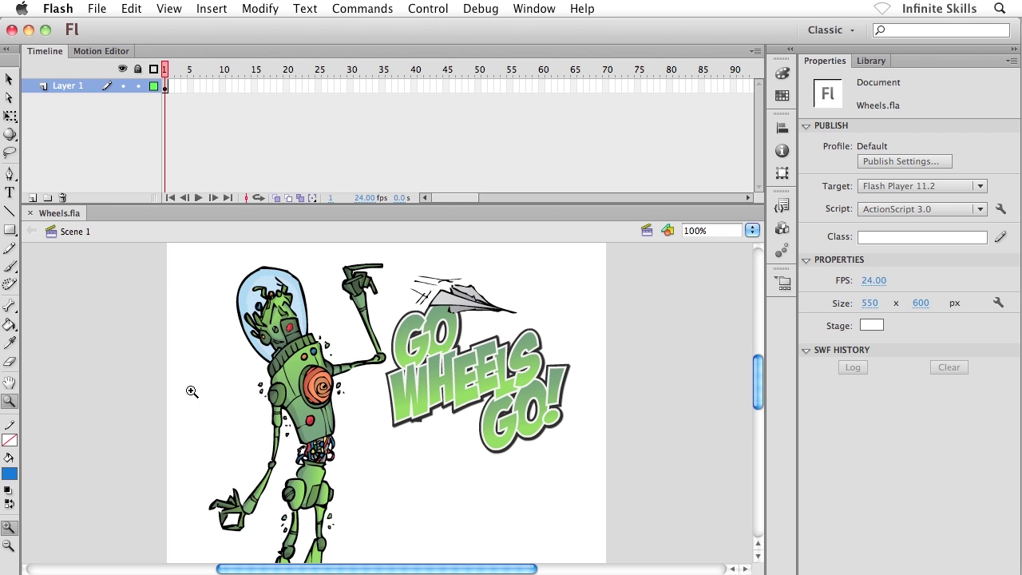
Zoom on the robot's head and face through 200%, 400%, 800% and 1600%, then to 2000%
click(279, 314)
click(398, 407)
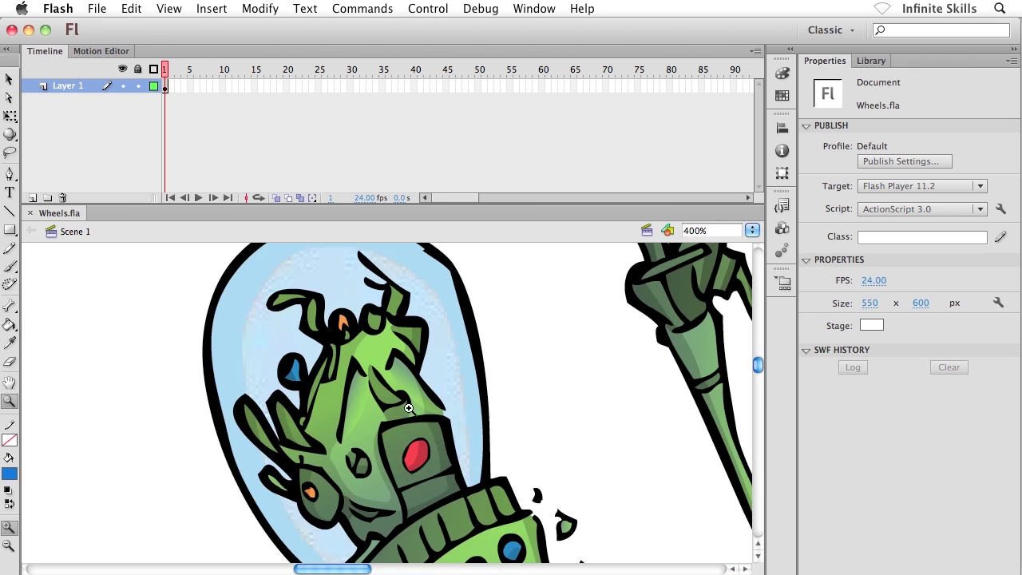
click(408, 408)
click(364, 413)
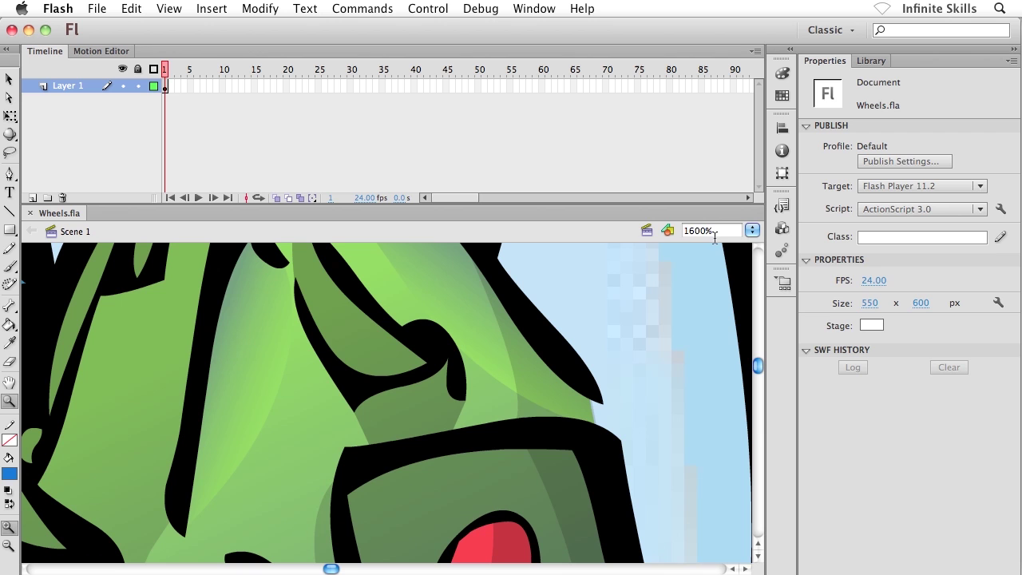
drag(715, 233, 673, 229)
click(370, 362)
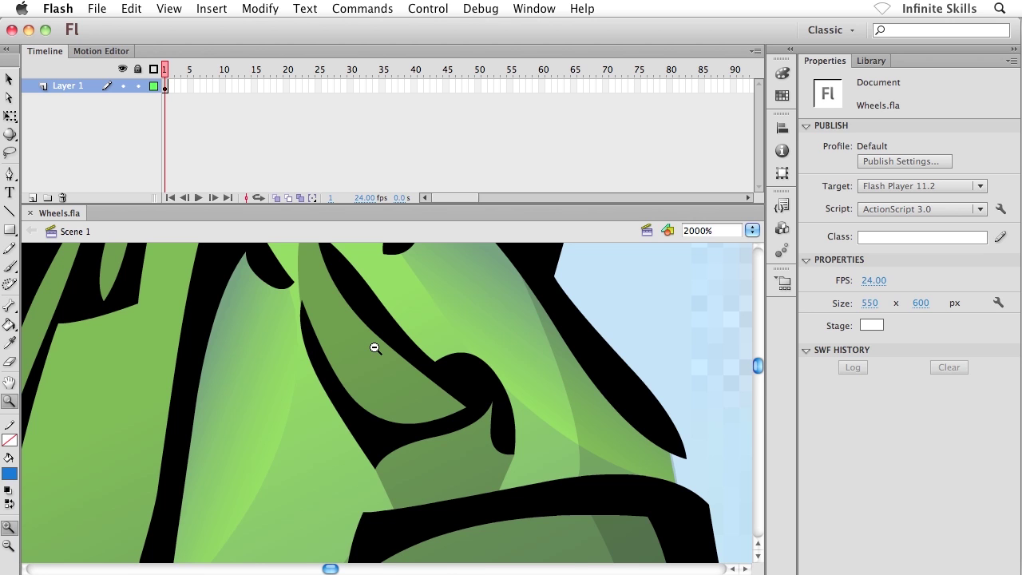
Zoom out from the robot's face at 1000% down to 31%
alt+click(367, 359)
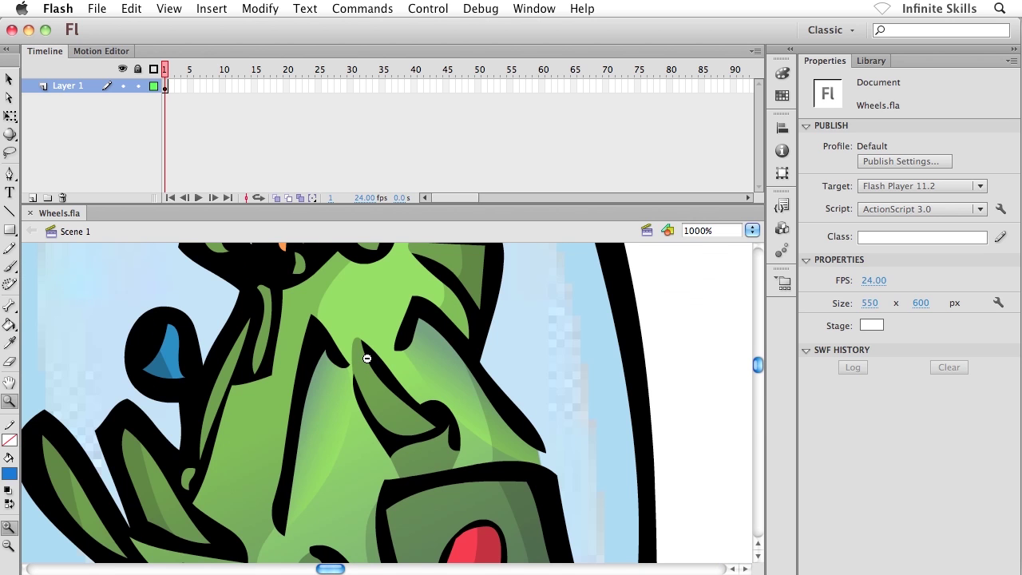
alt+click(368, 359)
alt+click(372, 423)
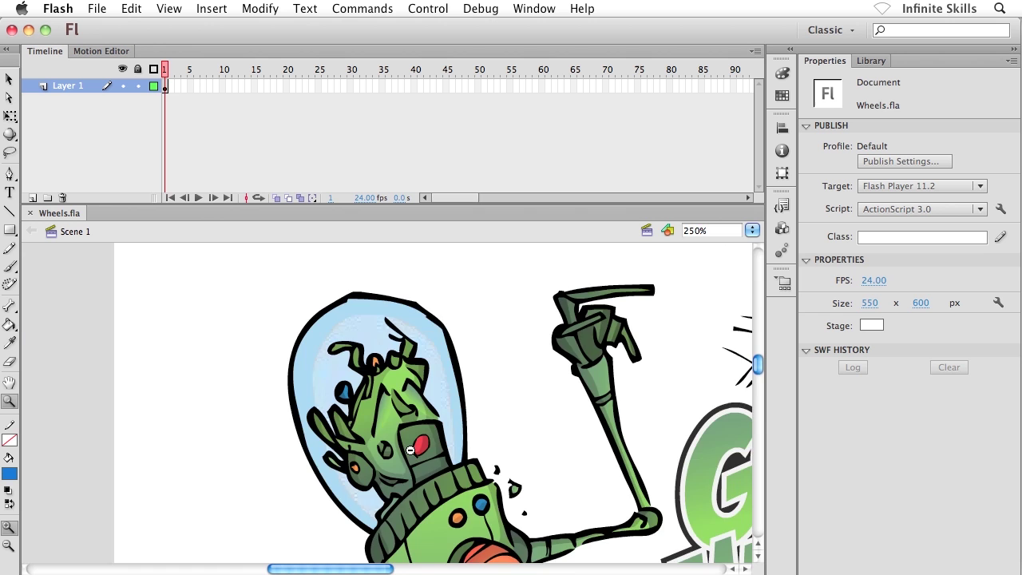
alt+click(412, 448)
alt+click(422, 474)
alt+click(395, 450)
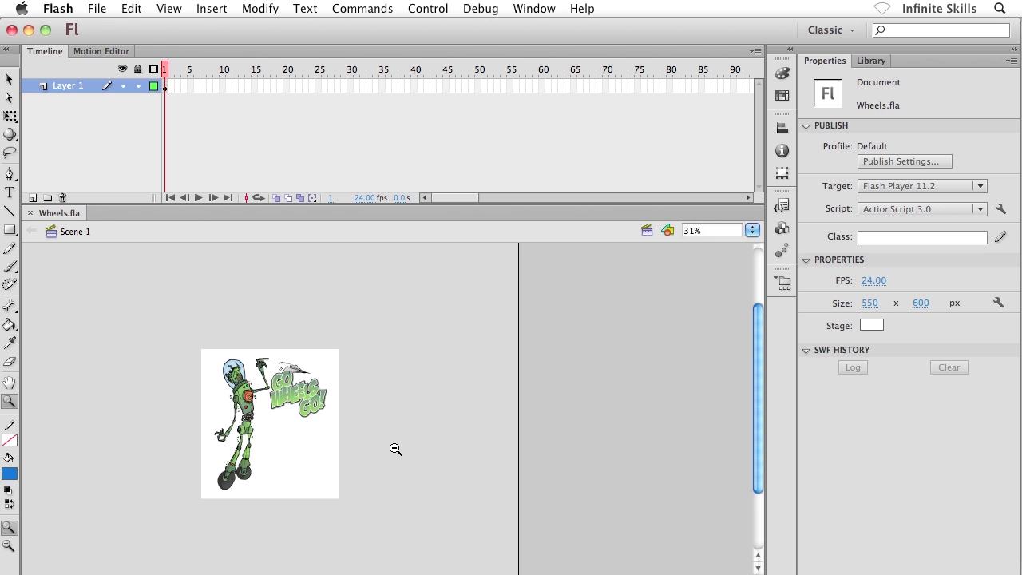
Zoom in to 62%, 125% and 250% on the robot's wires, then back to 62%
click(265, 414)
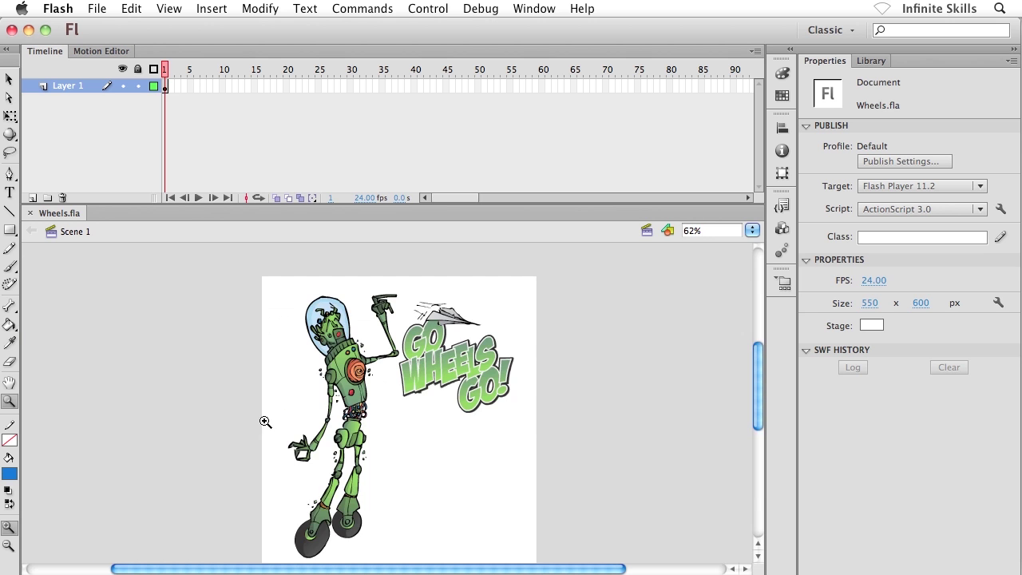
click(343, 410)
click(394, 419)
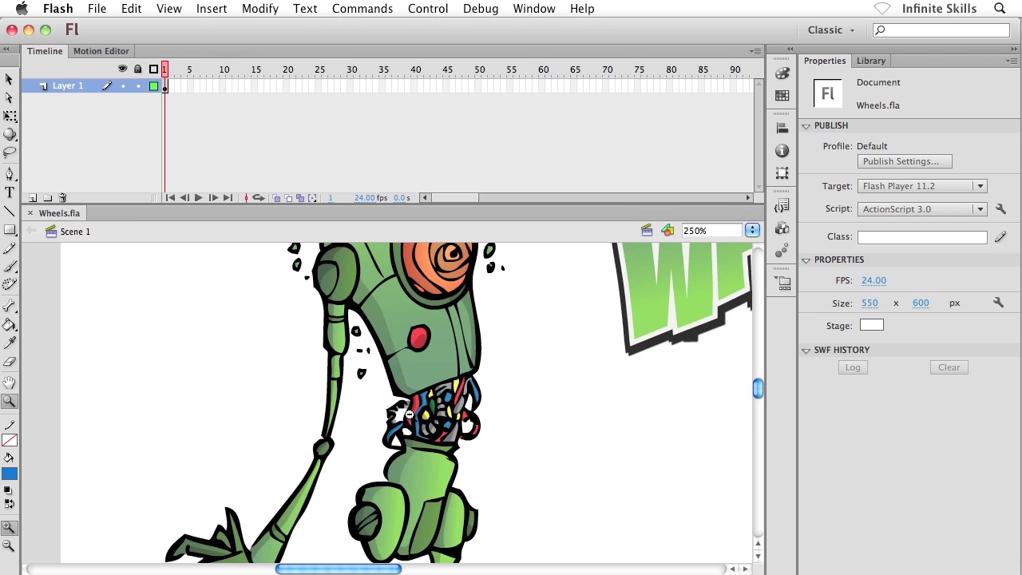
alt+click(416, 405)
alt+click(394, 379)
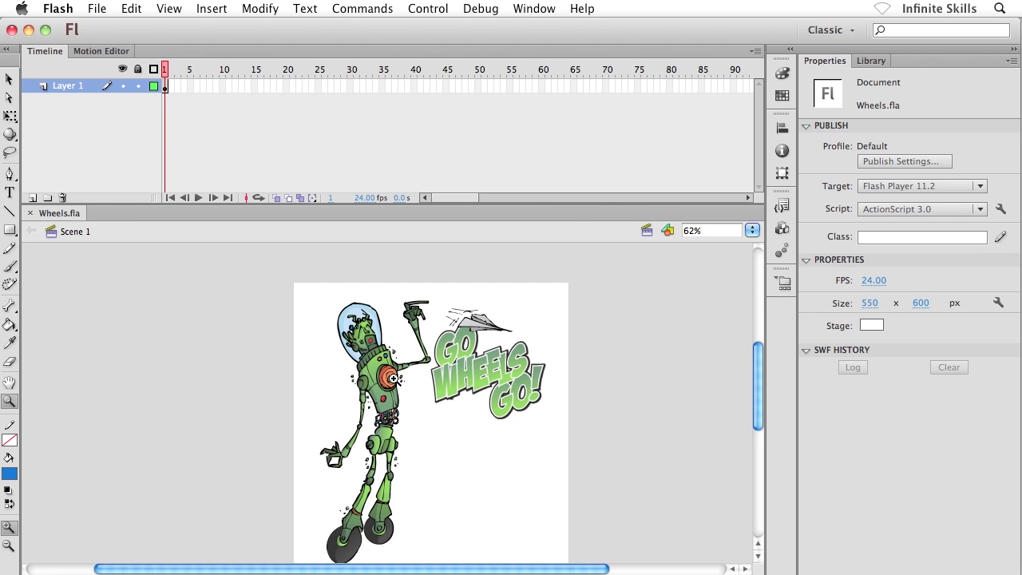
click(483, 325)
click(392, 400)
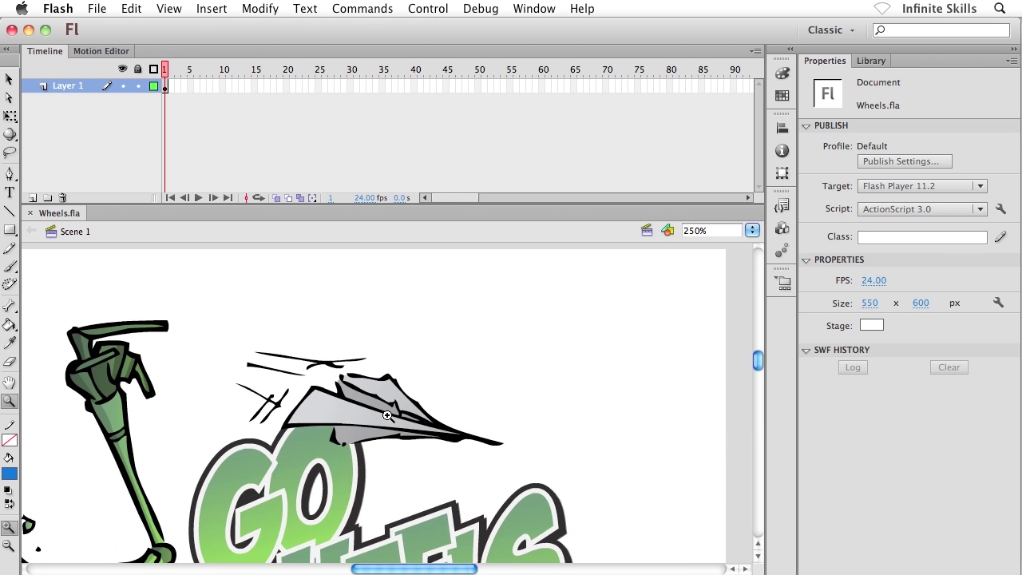
click(387, 416)
click(390, 413)
click(381, 413)
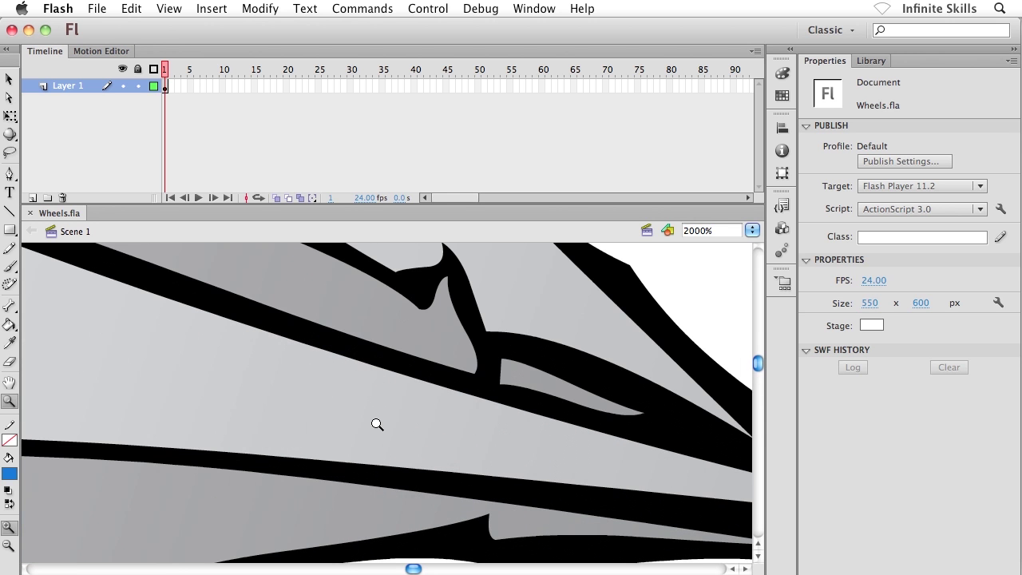
alt+click(372, 411)
alt+click(372, 415)
alt+click(366, 403)
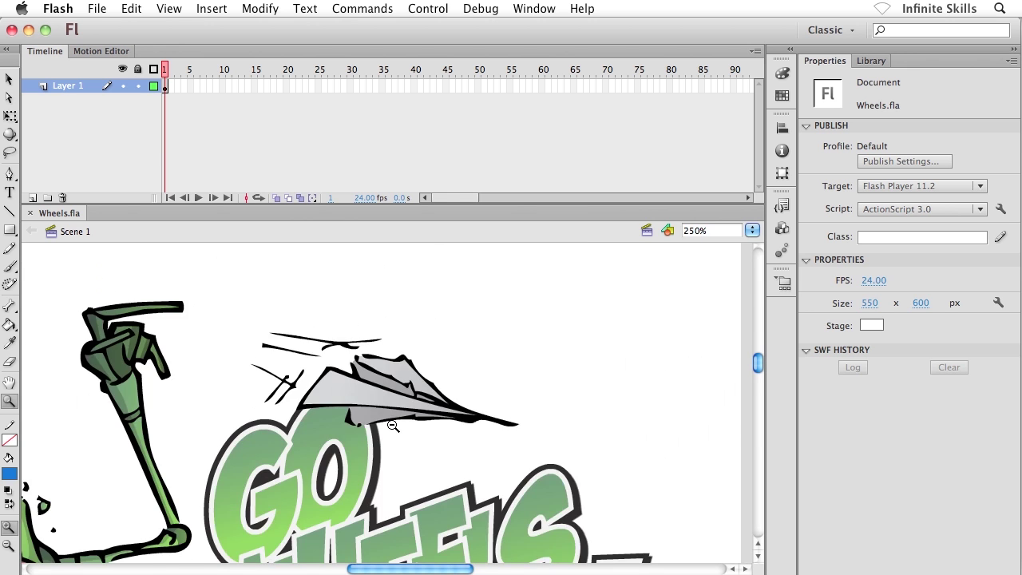
alt+click(393, 426)
alt+click(391, 417)
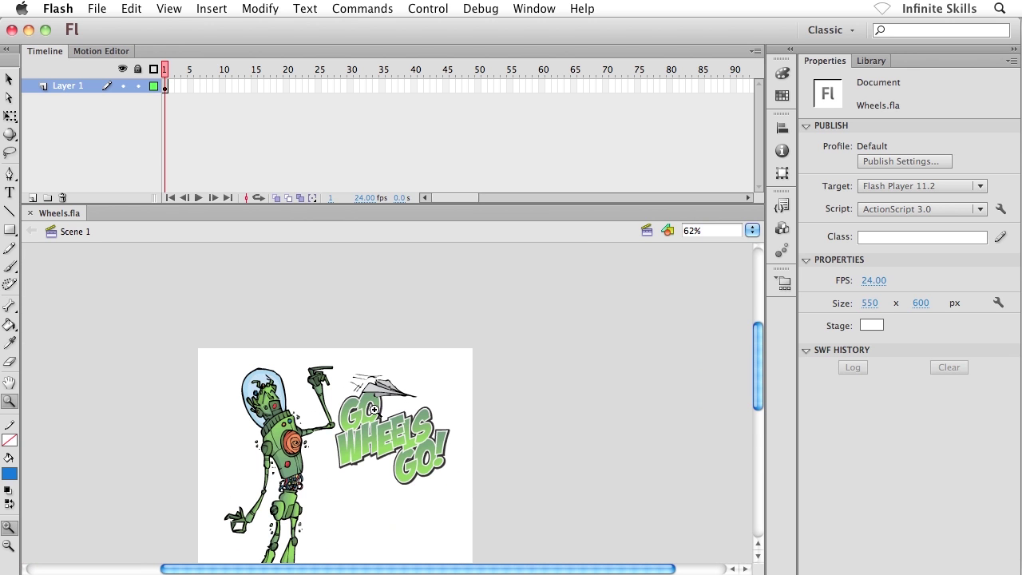
Marquee-zoom onto the paper airplane, then zoom back out to 332% and 166%
drag(352, 364, 423, 411)
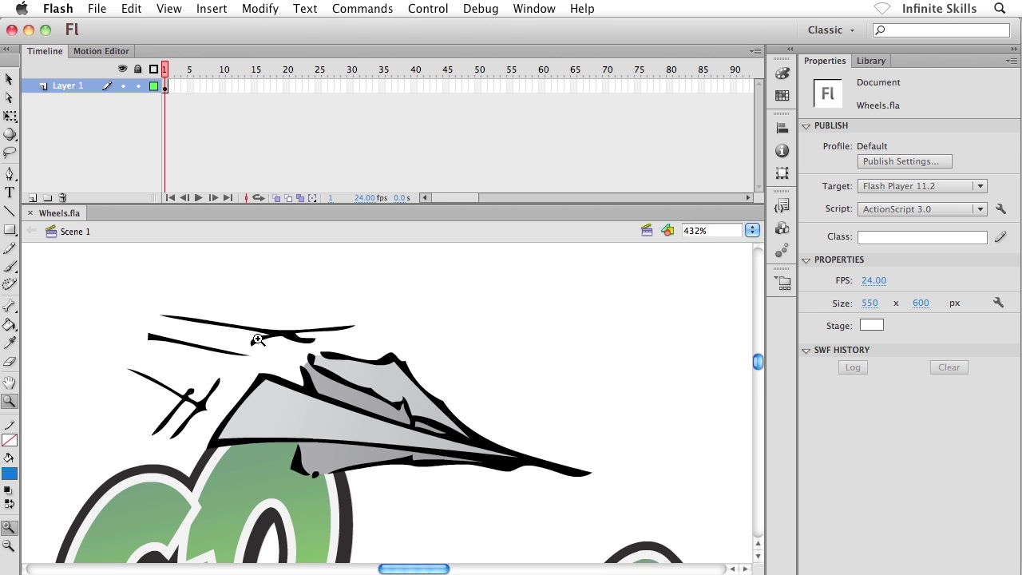
drag(235, 306, 547, 514)
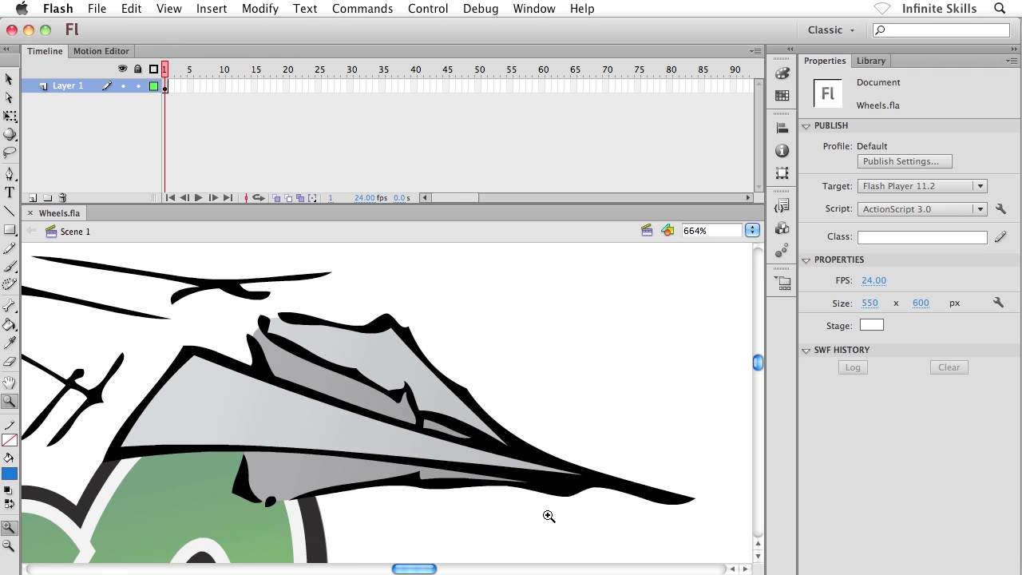
alt+click(388, 431)
alt+click(361, 421)
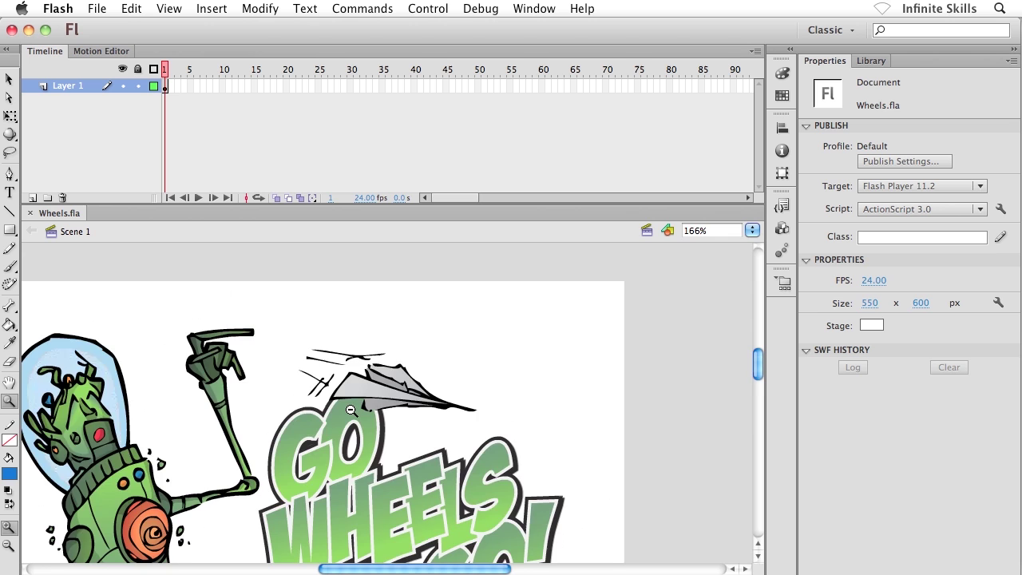
Zoom out to 41%, then frame the robot's helmet until it fills the view at 385%
alt+click(361, 422)
alt+click(374, 421)
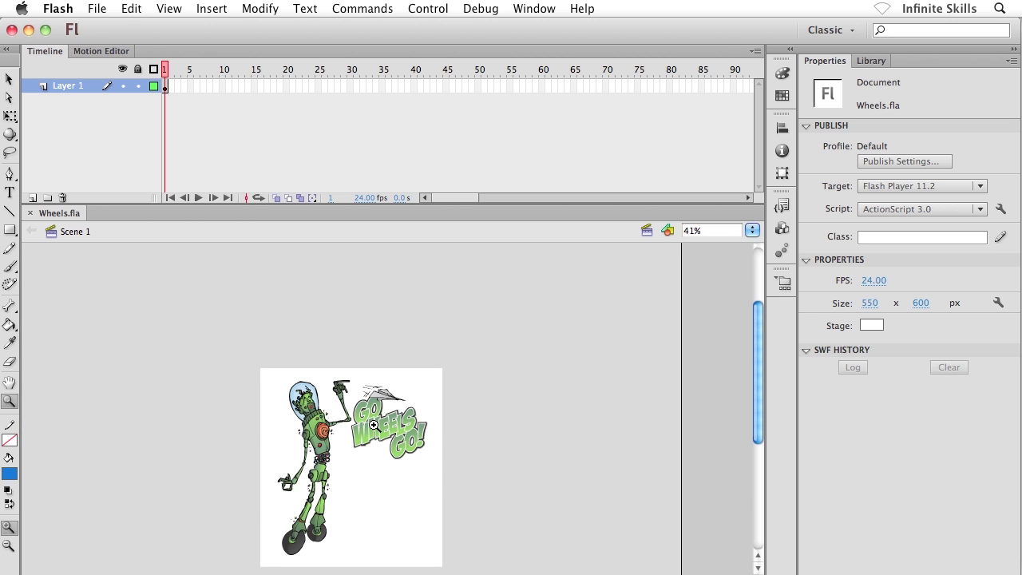
drag(266, 366, 340, 436)
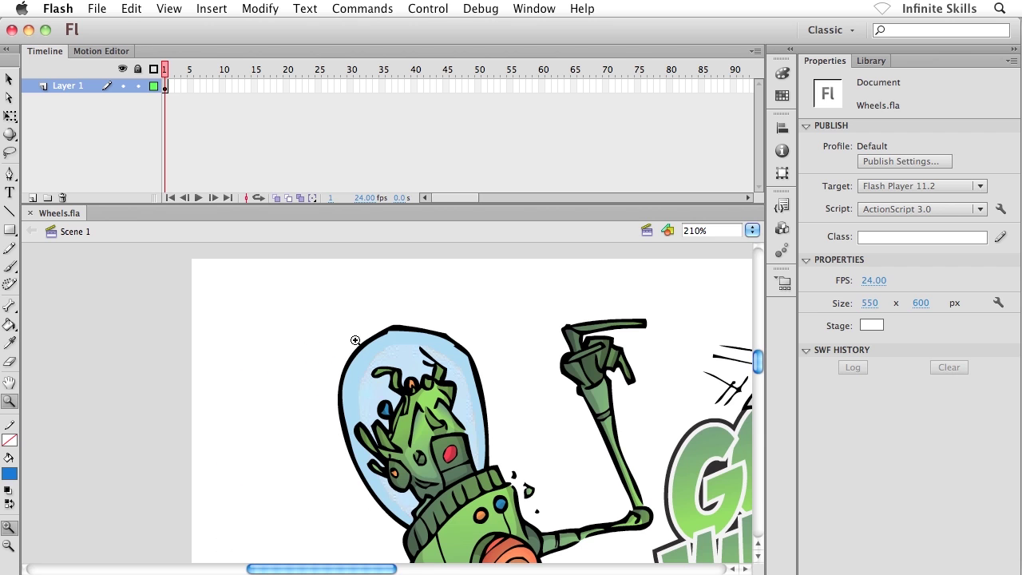
drag(331, 322, 499, 495)
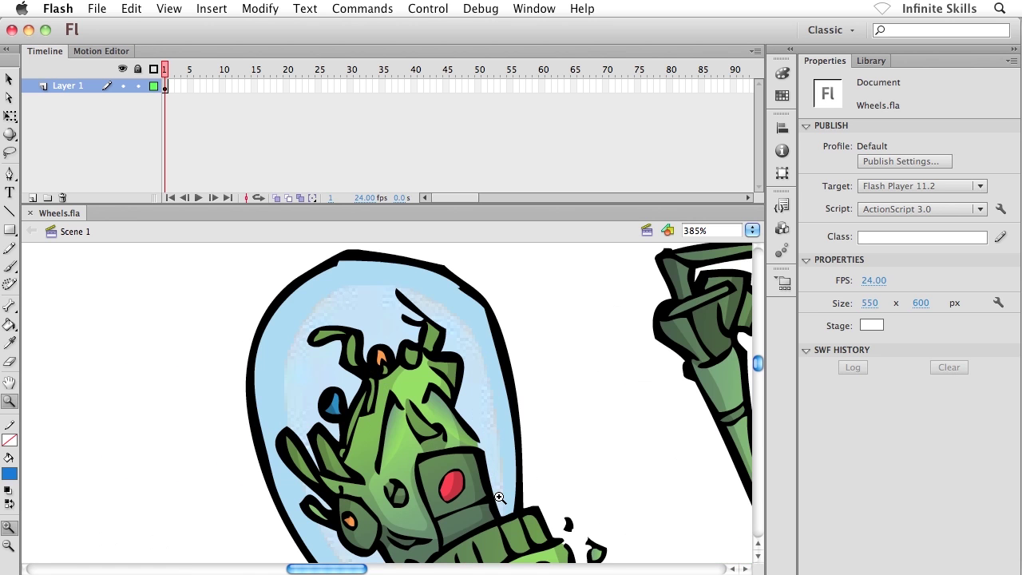